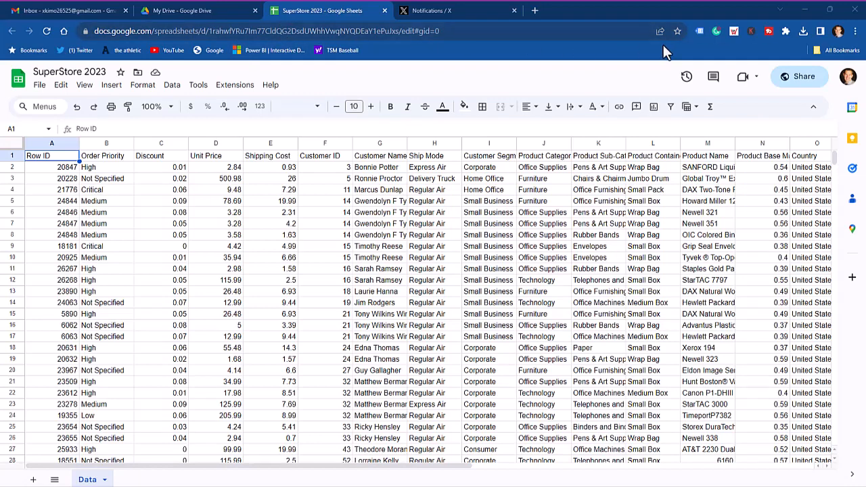
# Set the SuperStore 2023 spreadsheet's general access to Anyone with the link and copy its sharing link
pyautogui.click(804, 80)
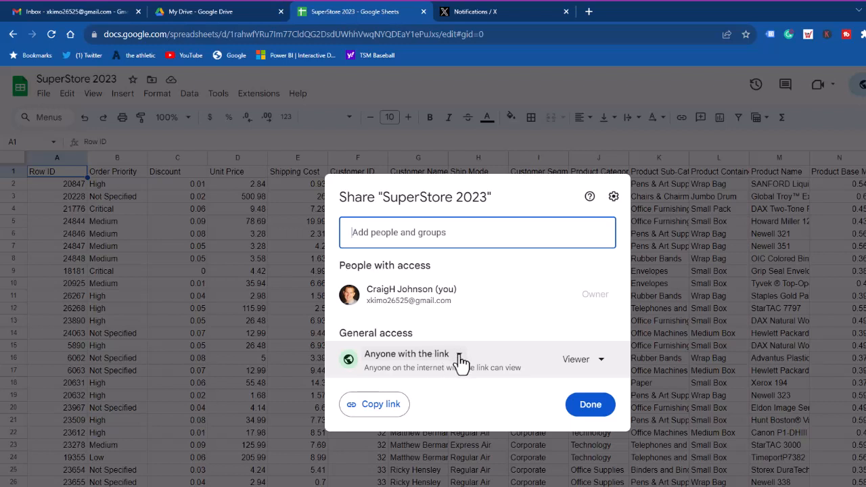
pyautogui.click(459, 357)
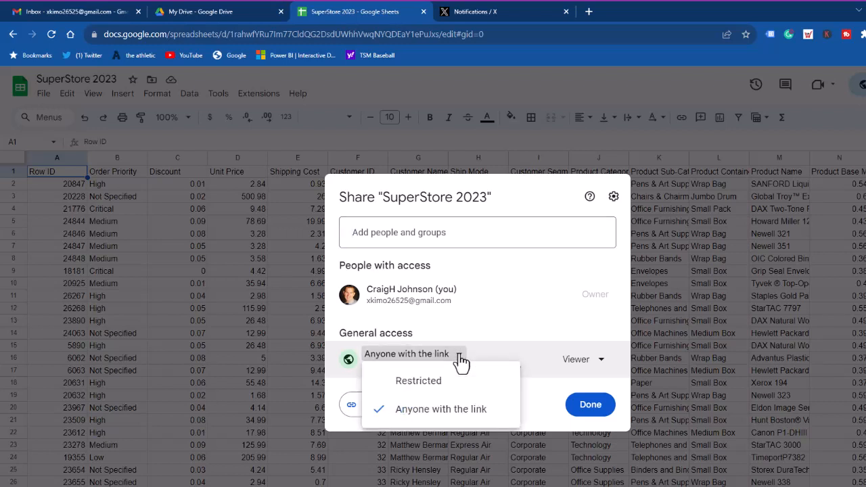
pyautogui.click(450, 417)
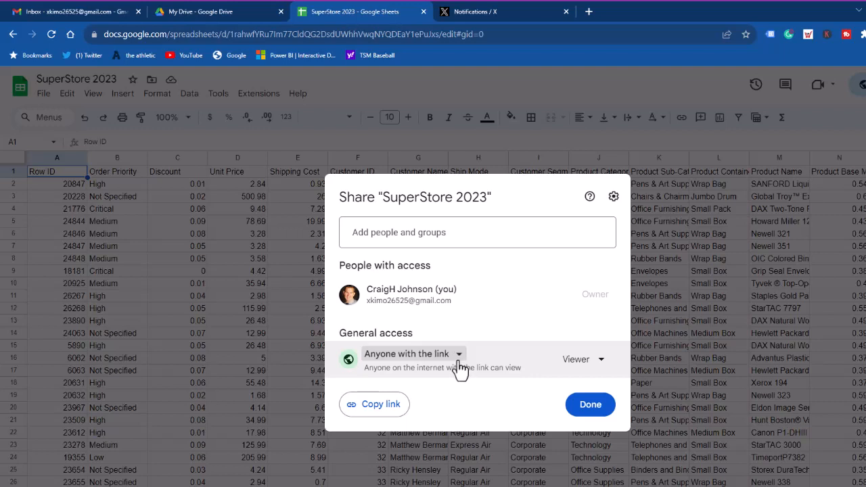
pyautogui.click(378, 406)
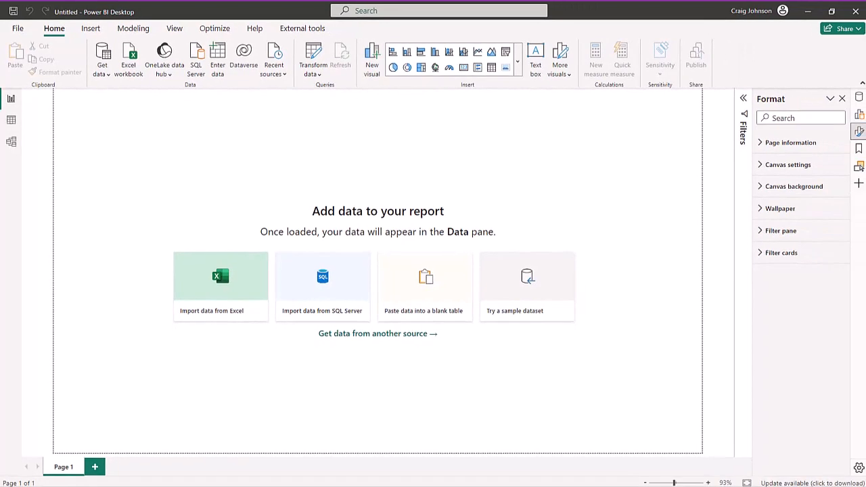
# In Power BI Desktop, find the Google Sheets connector by searching for "google sheet" and continue past the third-party service notice
pyautogui.click(107, 78)
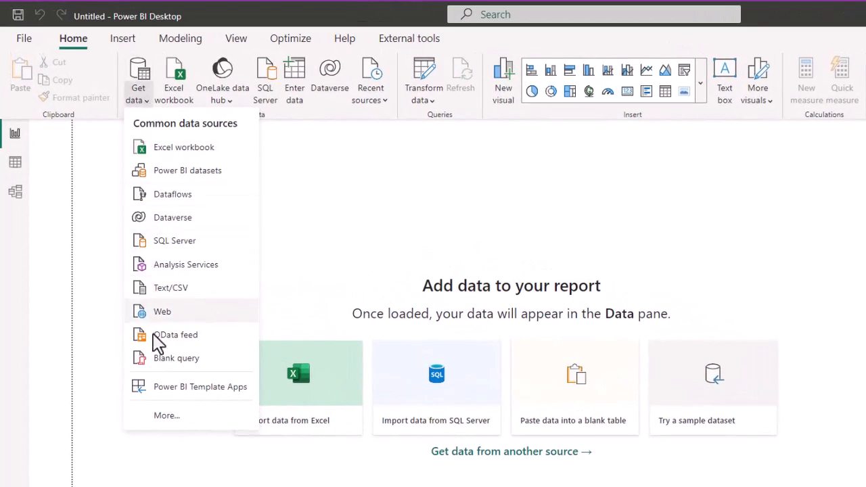
pyautogui.click(162, 421)
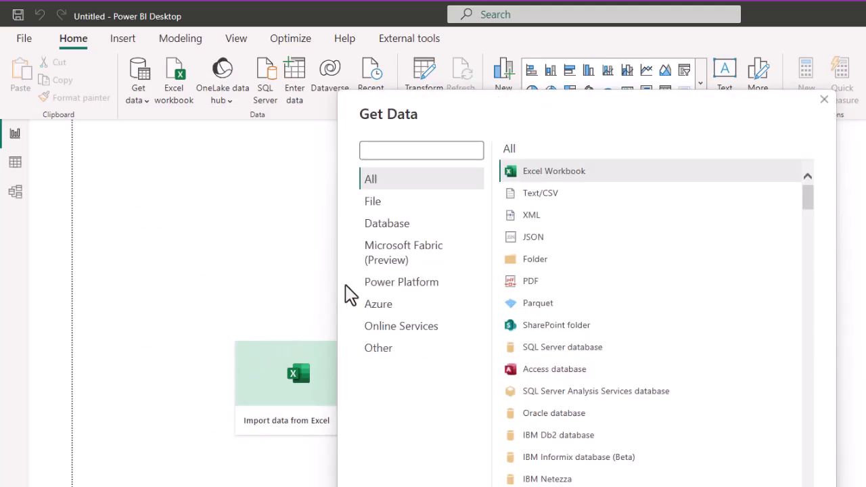
pyautogui.write('google shee')
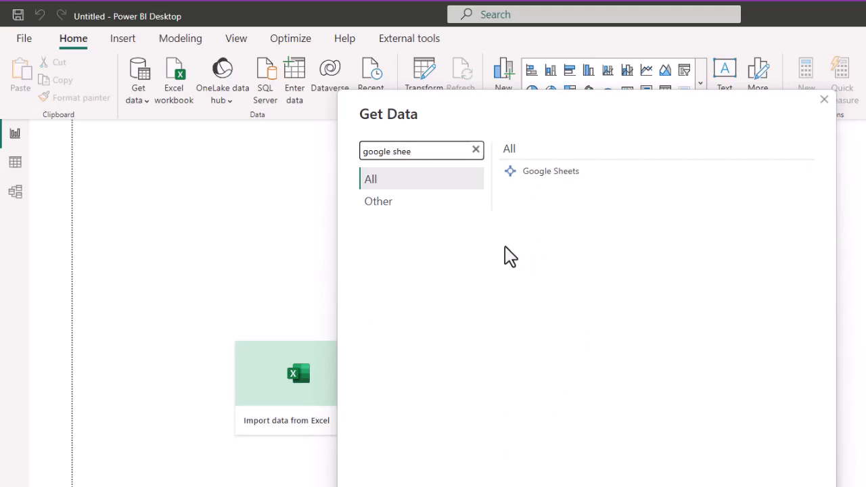
pyautogui.write('t')
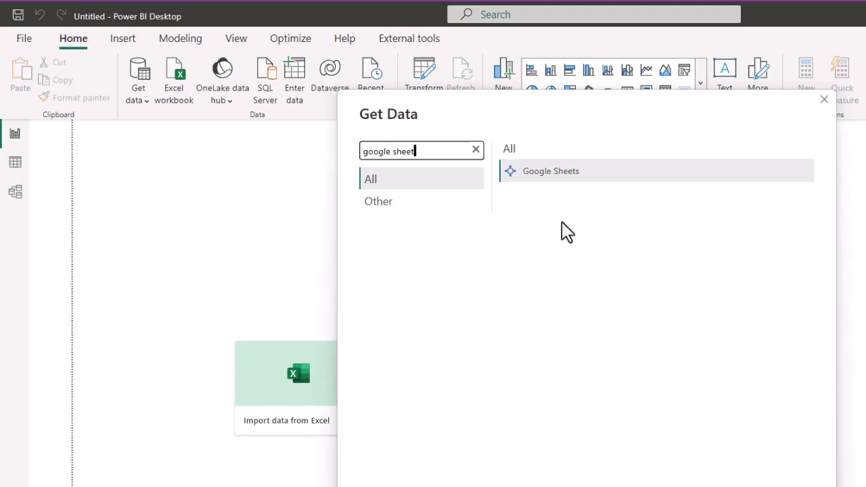
pyautogui.click(571, 175)
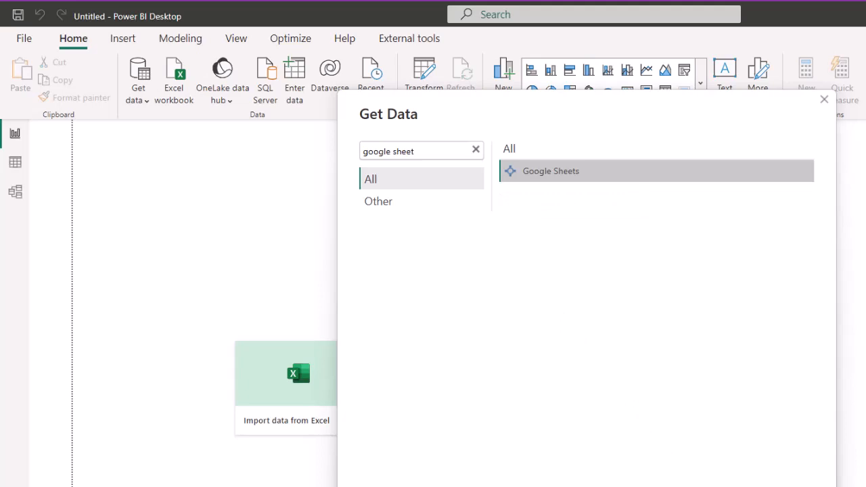
pyautogui.press('Return')
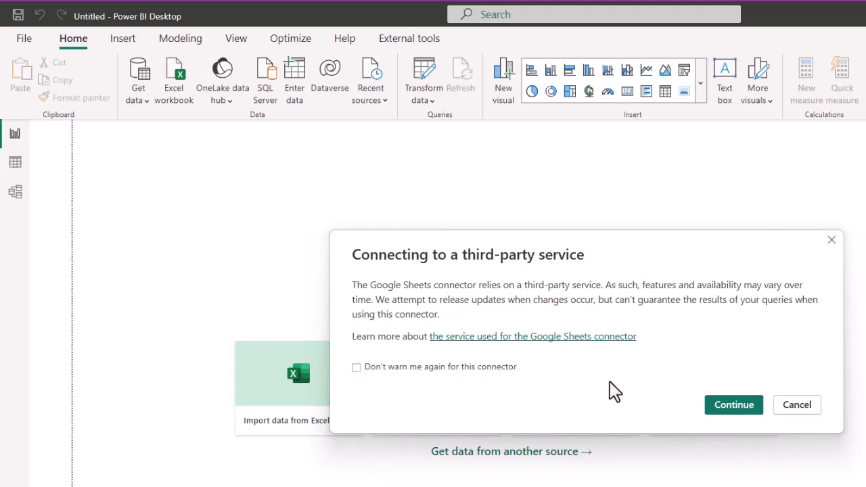
pyautogui.click(733, 406)
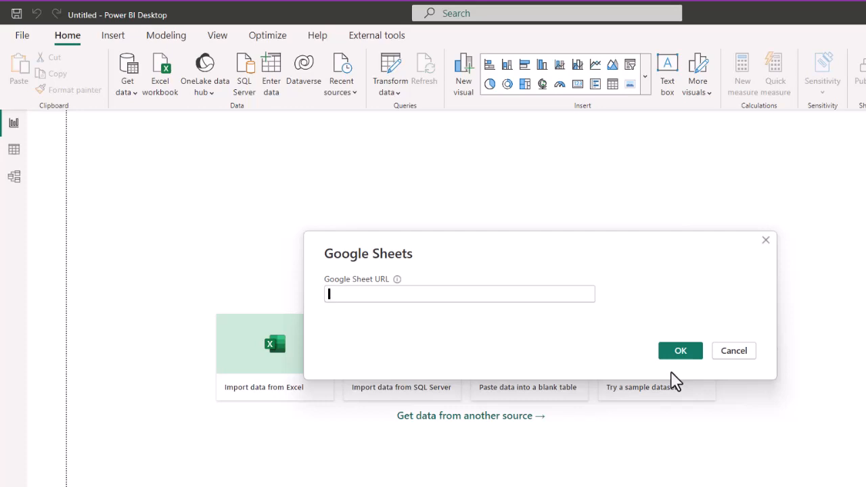
# Paste the copied sharing link as the Google Sheet URL and confirm it
pyautogui.click(372, 292)
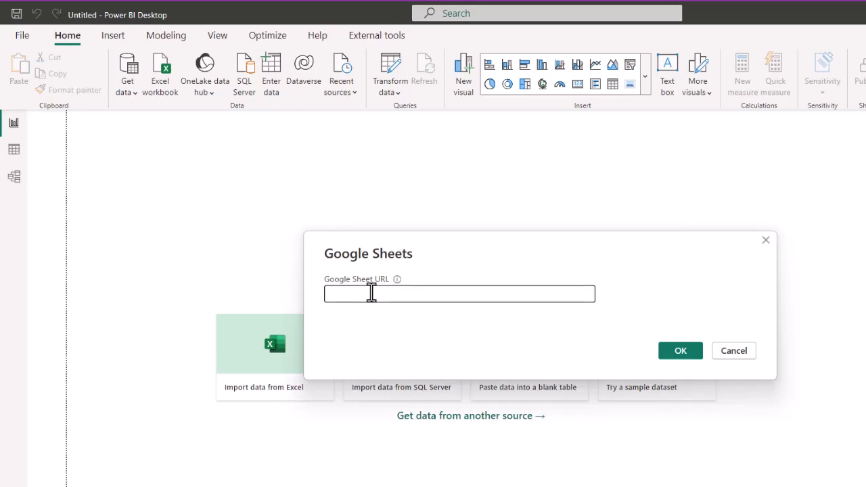
pyautogui.hotkey('ctrl', 'v')
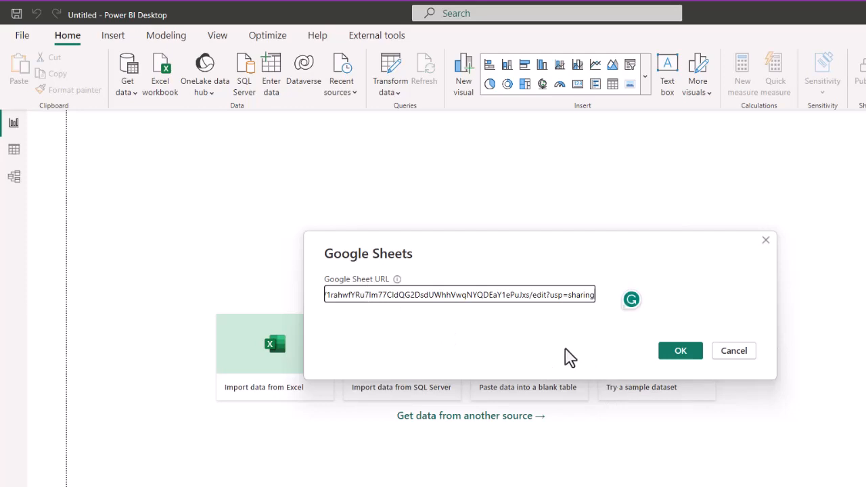
pyautogui.moveTo(398, 280)
pyautogui.click(680, 352)
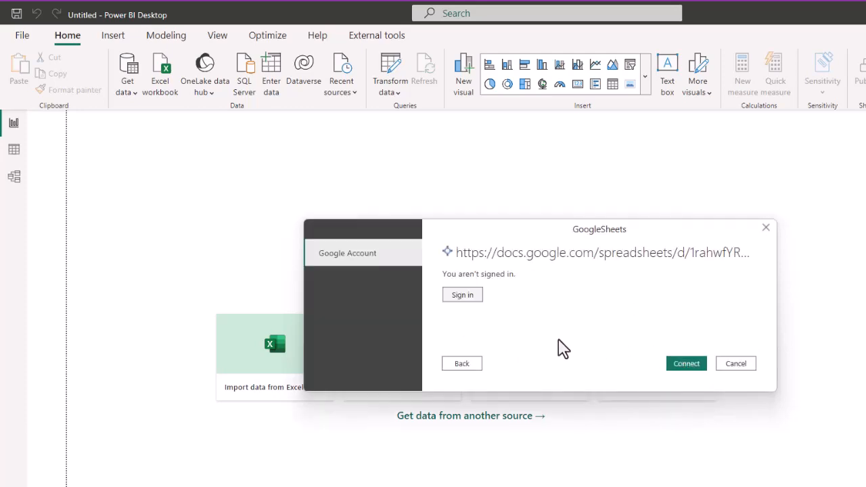
# Sign in with the existing Google account and grant Power BI Desktop access to connect to the sheet
pyautogui.click(463, 296)
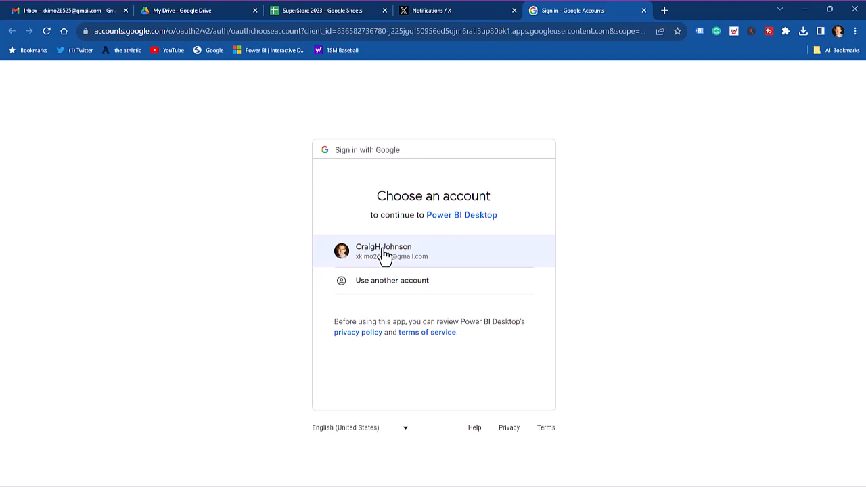
pyautogui.click(383, 250)
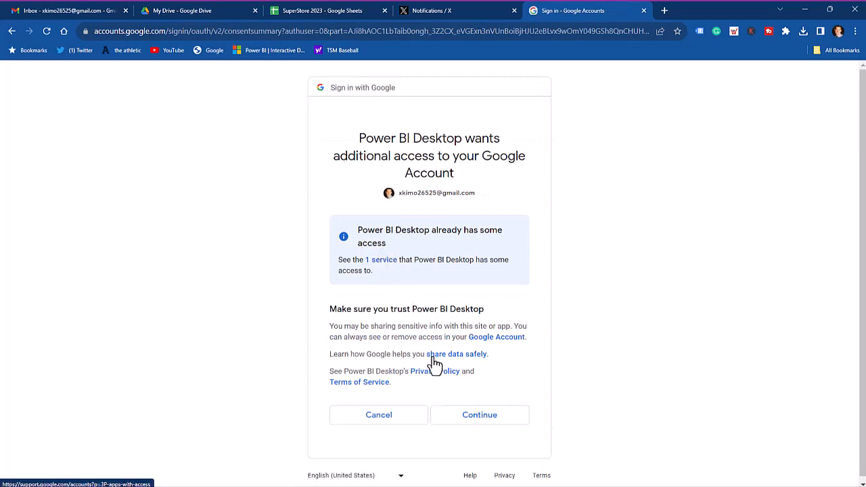
pyautogui.click(480, 417)
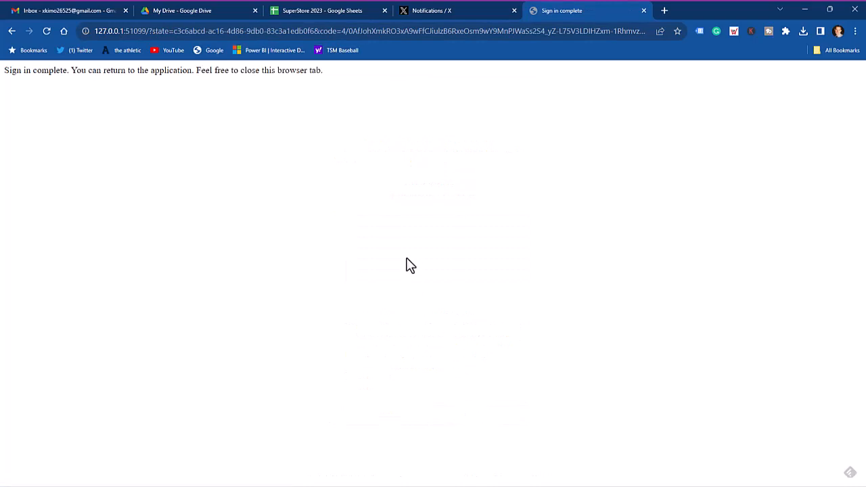
pyautogui.click(643, 11)
pyautogui.click(331, 10)
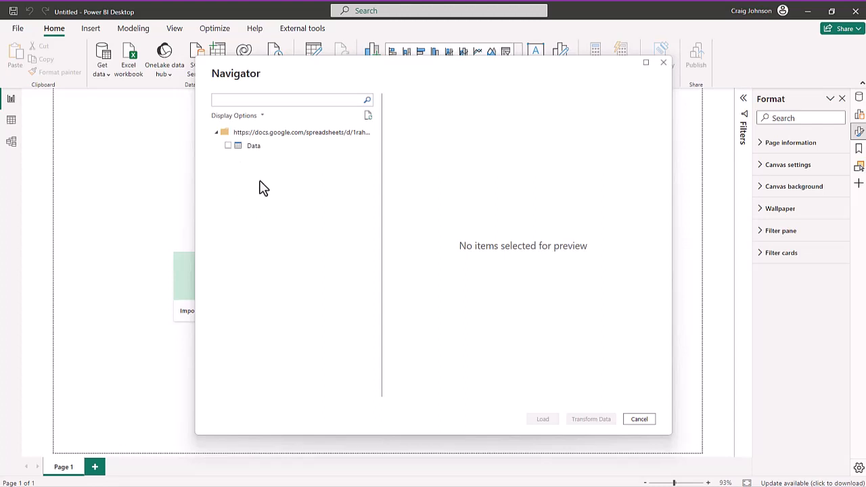
# Open the Data table in Power Query for transformation and rename the query as Google Sheets
pyautogui.click(229, 147)
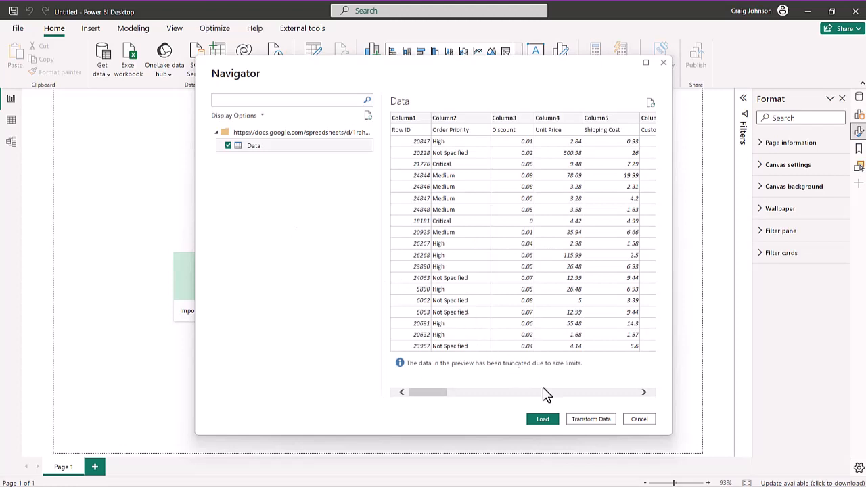
pyautogui.click(589, 418)
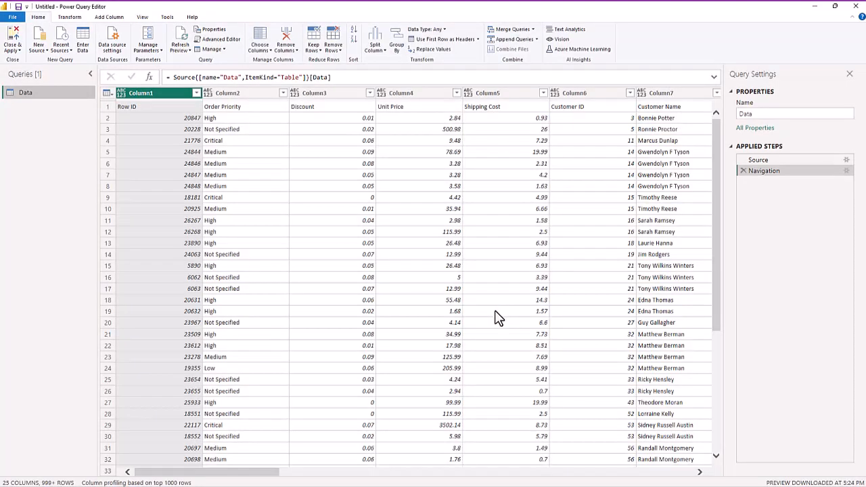
pyautogui.doubleClick(763, 112)
pyautogui.write('Google Sheets')
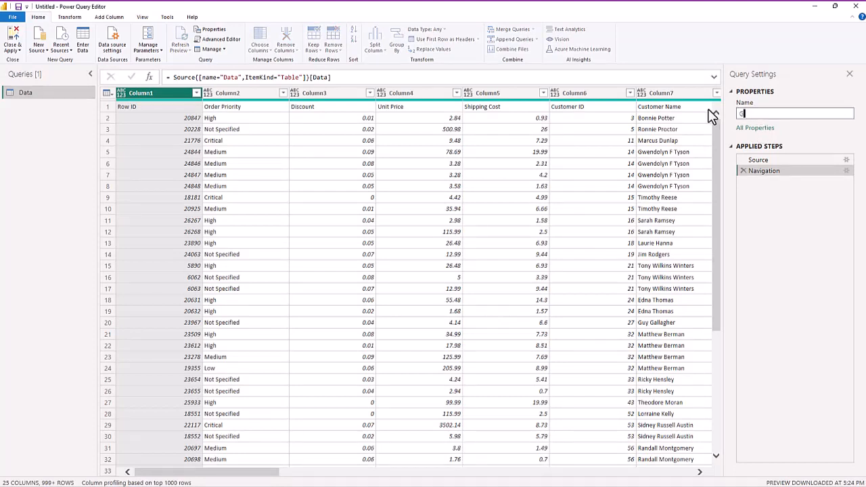
pyautogui.press('Return')
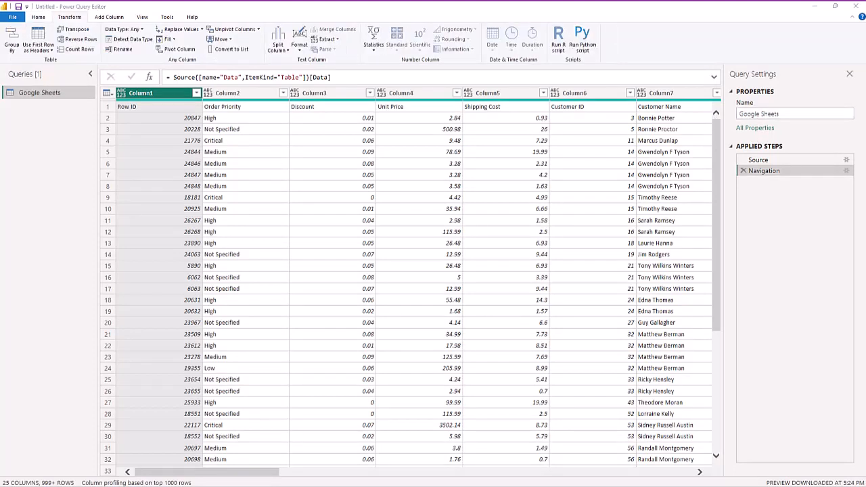
# Promote the first row to column headers, and close Power Query with the changes applied
pyautogui.click(49, 51)
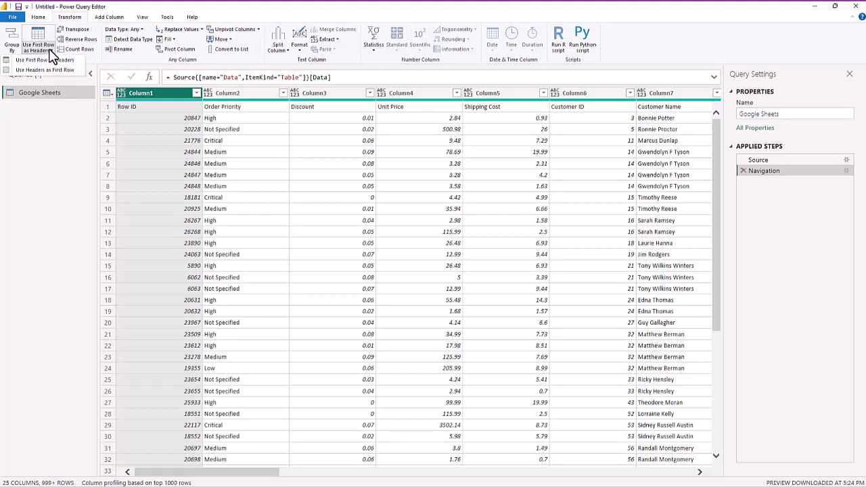
pyautogui.click(40, 58)
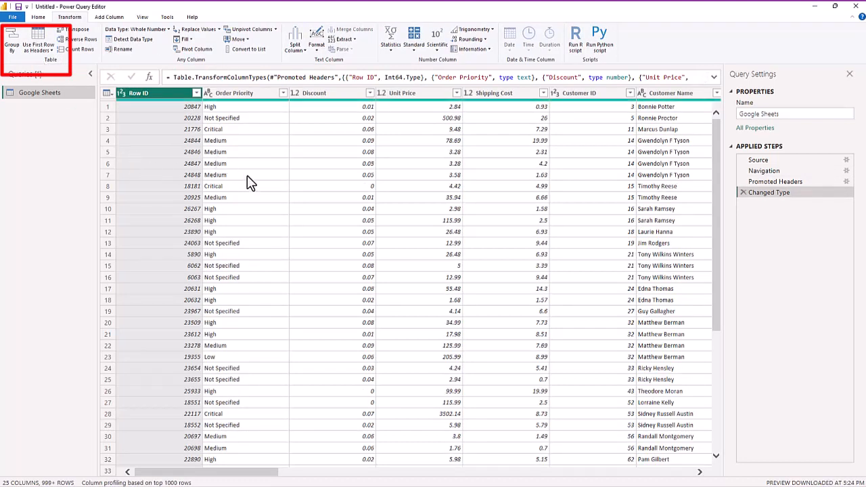
pyautogui.click(38, 17)
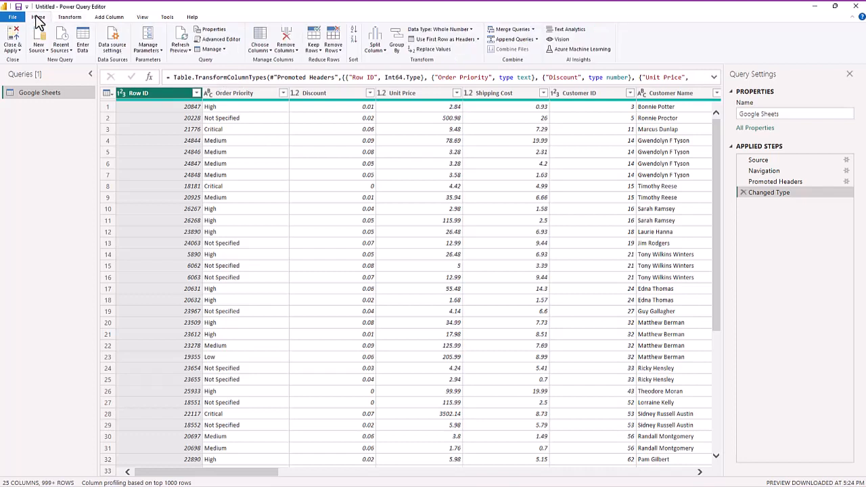
pyautogui.click(14, 50)
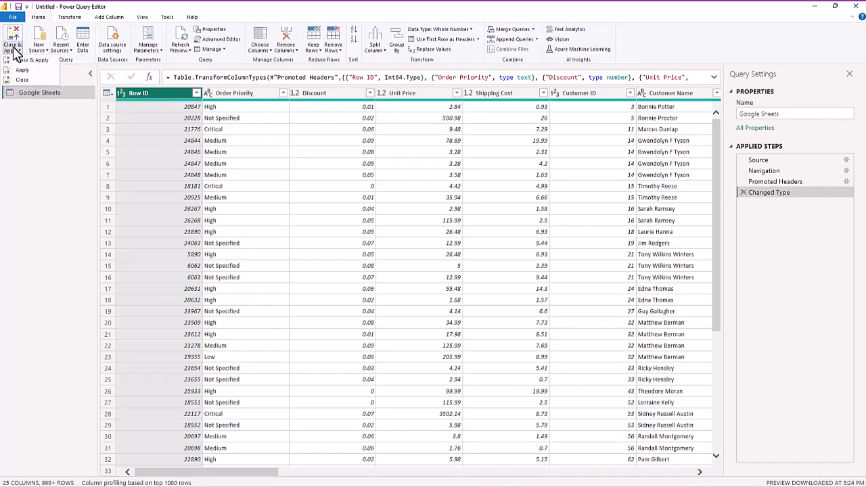
pyautogui.click(25, 62)
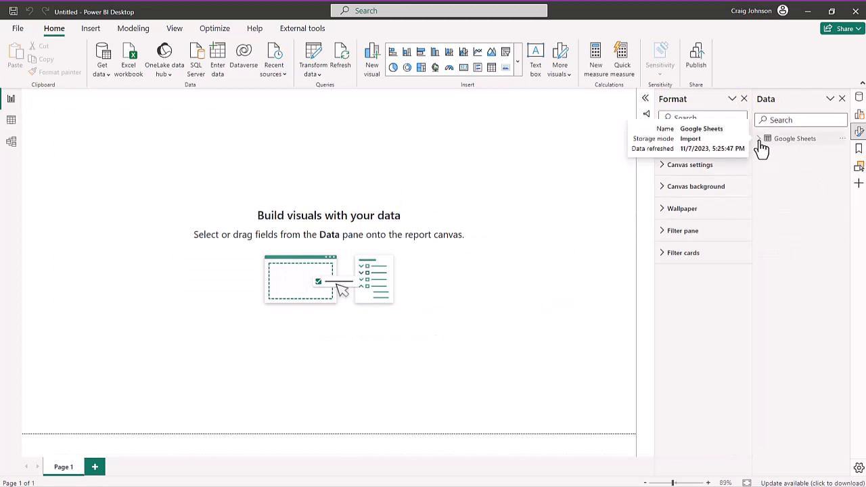
# Examine the field list and the loaded rows of the Google Sheets table
pyautogui.click(760, 141)
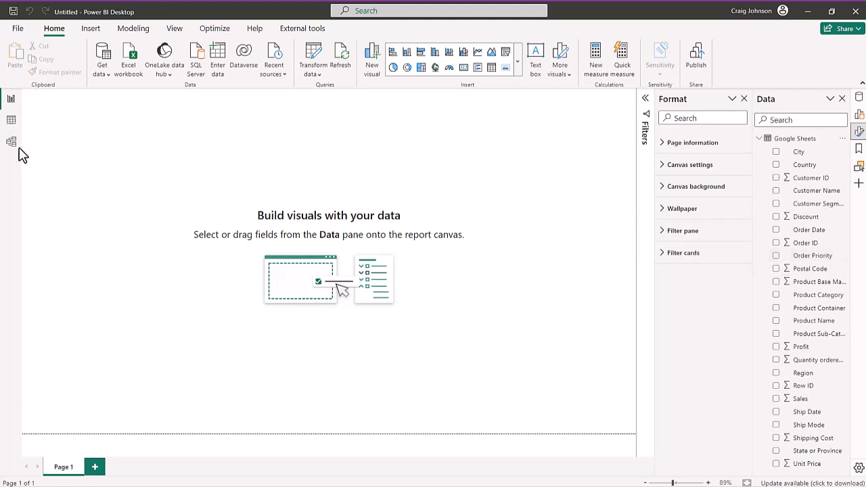
pyautogui.click(11, 125)
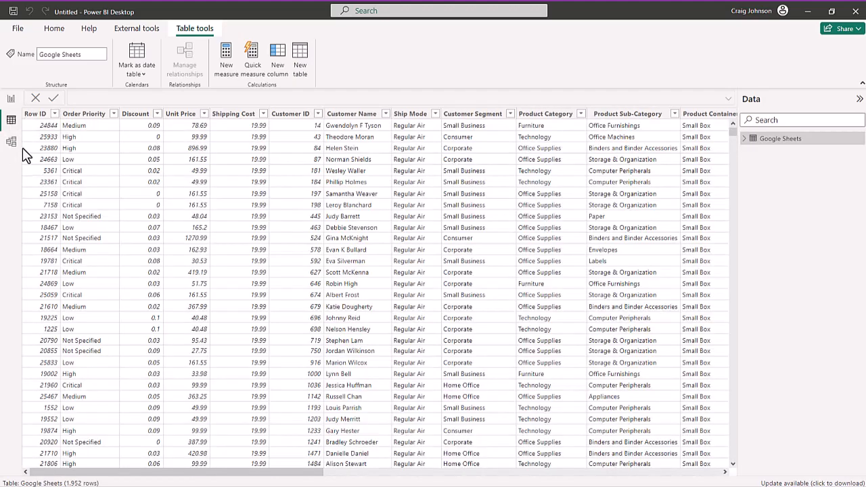
pyautogui.click(9, 102)
# Start a new measure named Shipping Cost in the Google Sheets table, with a SUM function on the formula's second line
pyautogui.click(227, 68)
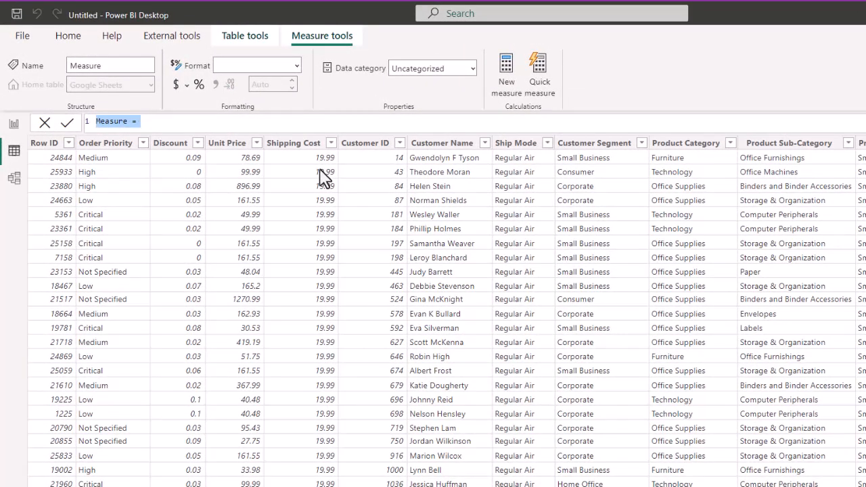
pyautogui.write('Ship')
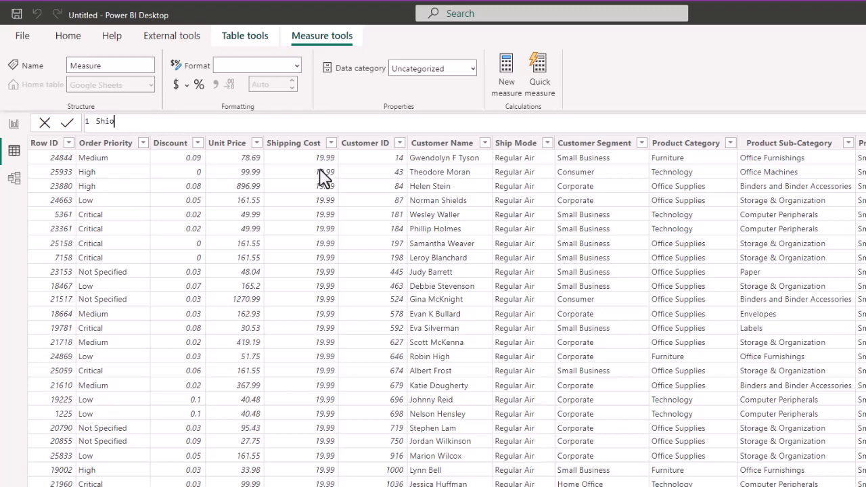
pyautogui.write('ping Cost =')
pyautogui.hotkey('shift', 'Return')
pyautogui.write('sum')
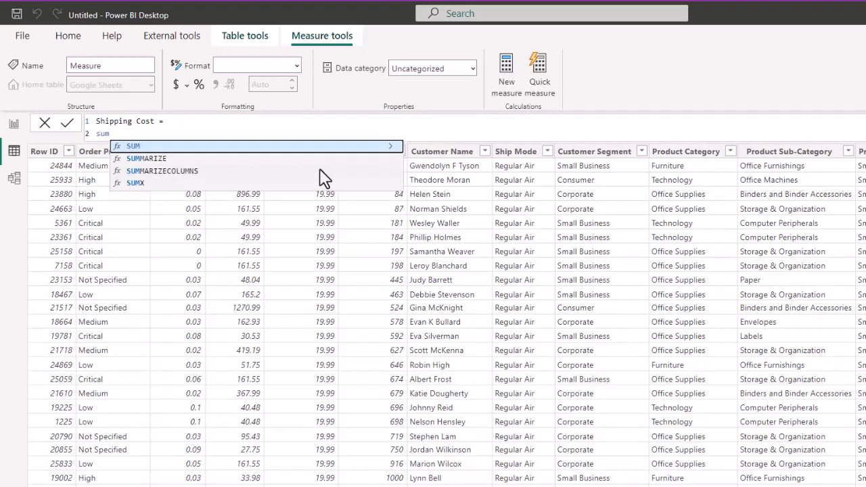
pyautogui.press('Tab')
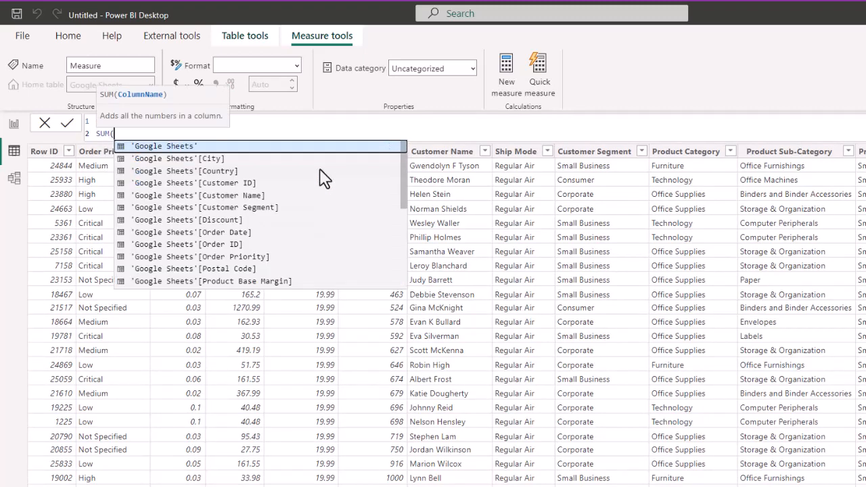
# Complete the SUM function with the 'Google Sheets'[Shipping Cost] column and its closing parenthesis
pyautogui.press('Down')
pyautogui.press('Down')
pyautogui.press('Down')
pyautogui.press('Down')
pyautogui.press('Down')
pyautogui.press('Down')
pyautogui.press('Down')
pyautogui.press('Down')
pyautogui.press('Down')
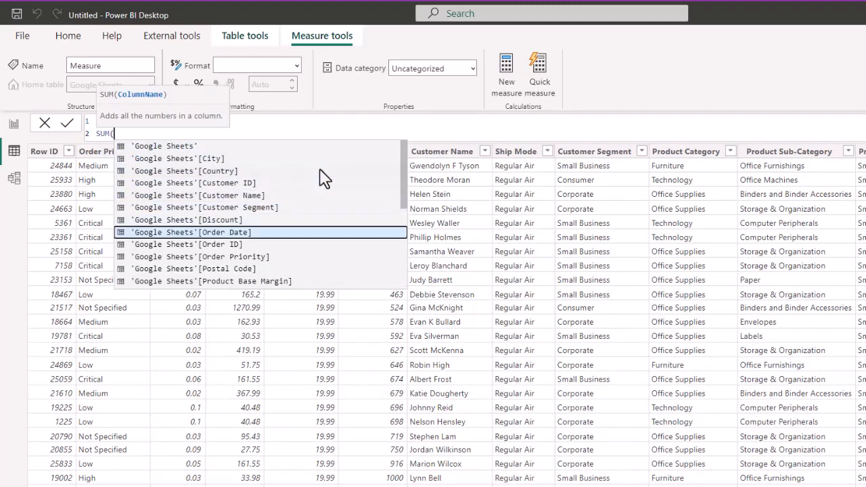
pyautogui.press('Down')
pyautogui.press('Down')
pyautogui.press('Down')
pyautogui.press('Down')
pyautogui.press('Down')
pyautogui.press('Down')
pyautogui.press('Down')
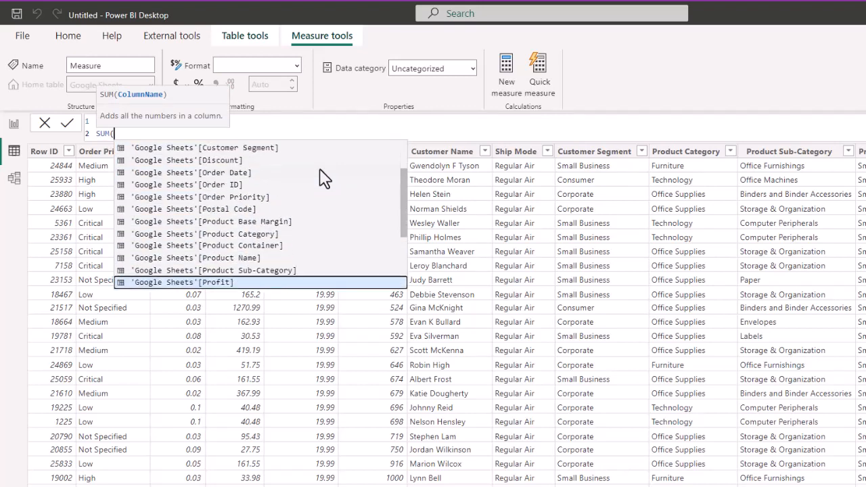
pyautogui.press('Down')
pyautogui.press('Down')
pyautogui.press('Down')
pyautogui.press('Down')
pyautogui.press('Down')
pyautogui.press('Down')
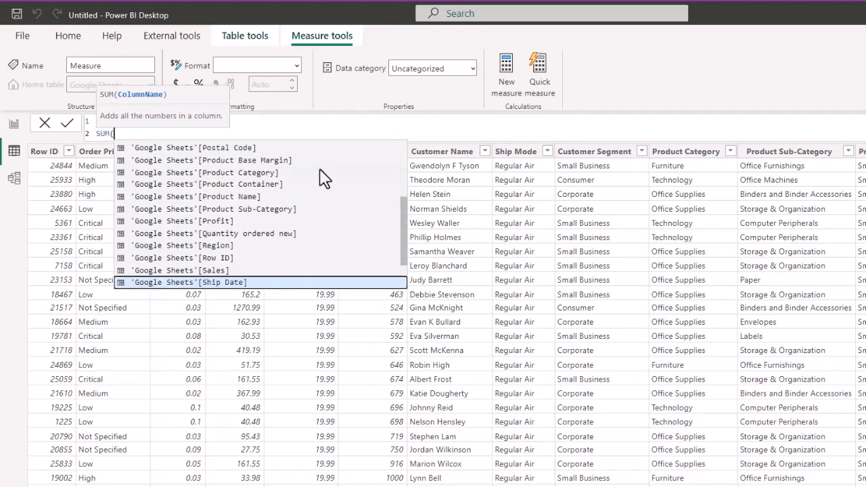
pyautogui.press('Down')
pyautogui.press('Down')
pyautogui.press('Up')
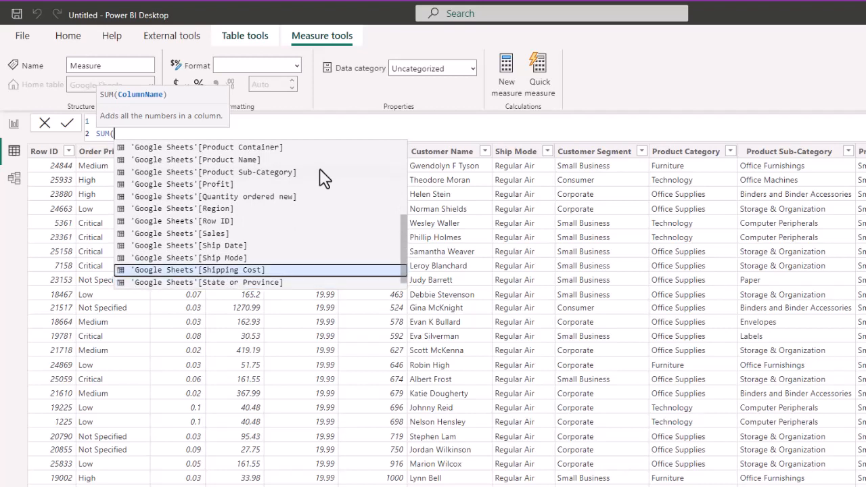
pyautogui.press('Tab')
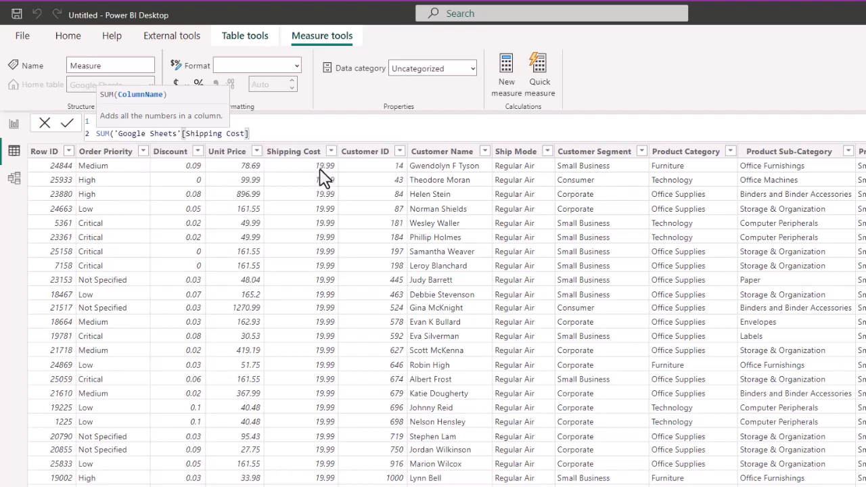
pyautogui.write(')')
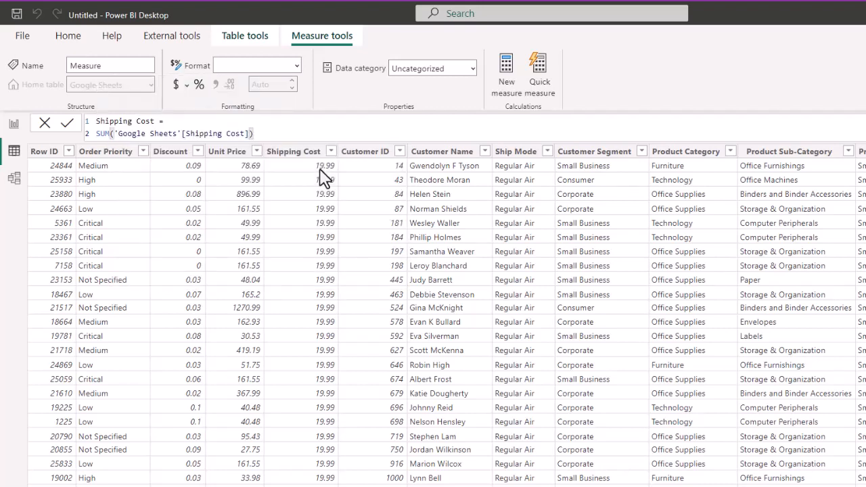
# Place a card visual near the middle of the report canvas, showing the Shipping Cost Video measure, and enlarge it
pyautogui.click(14, 126)
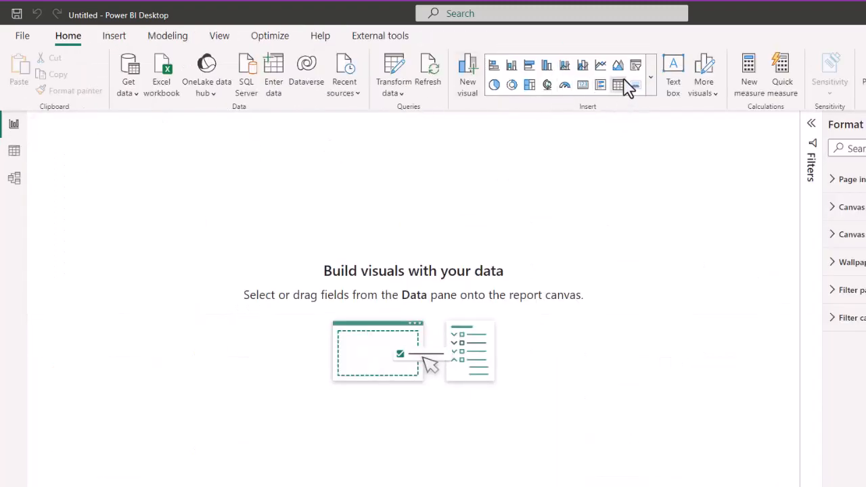
pyautogui.click(584, 89)
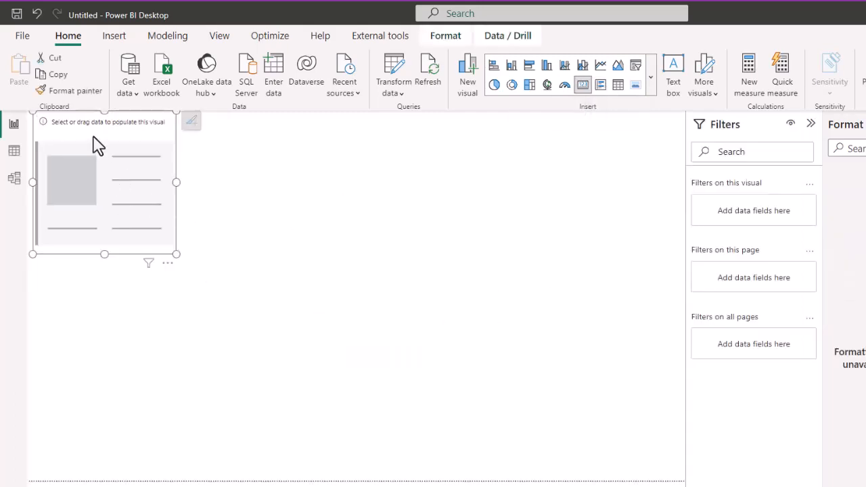
pyautogui.moveTo(93, 136); pyautogui.dragTo(376, 190)
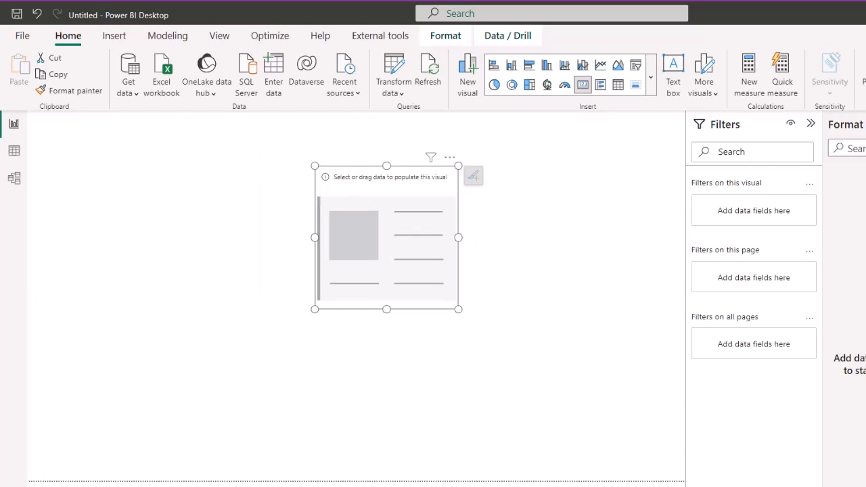
pyautogui.moveTo(620, 353); pyautogui.dragTo(406, 241)
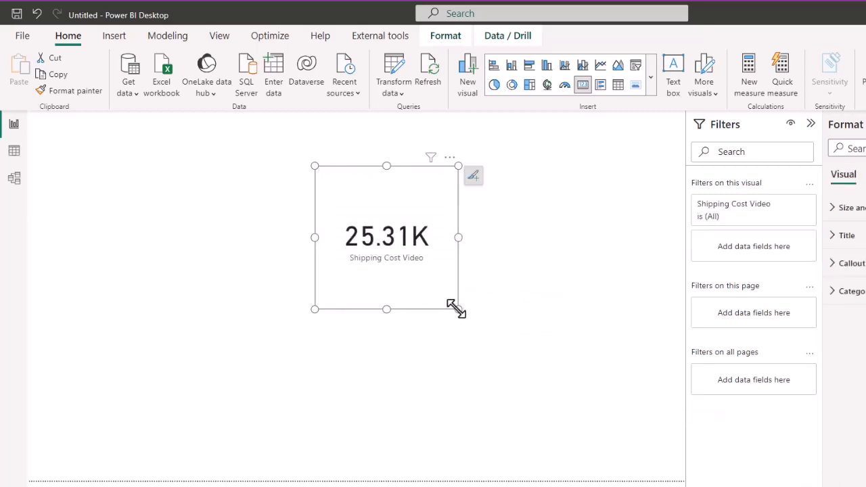
pyautogui.moveTo(457, 309); pyautogui.dragTo(604, 343)
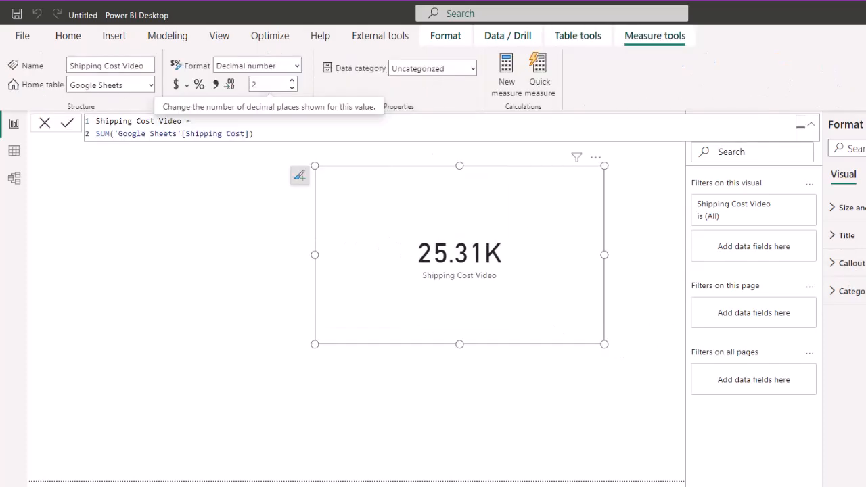
# Switch to the SuperStore 2023 Google Sheet to check cell E1954, then return to Power BI Desktop and refresh the data
pyautogui.hotkey('alt', 'Tab')
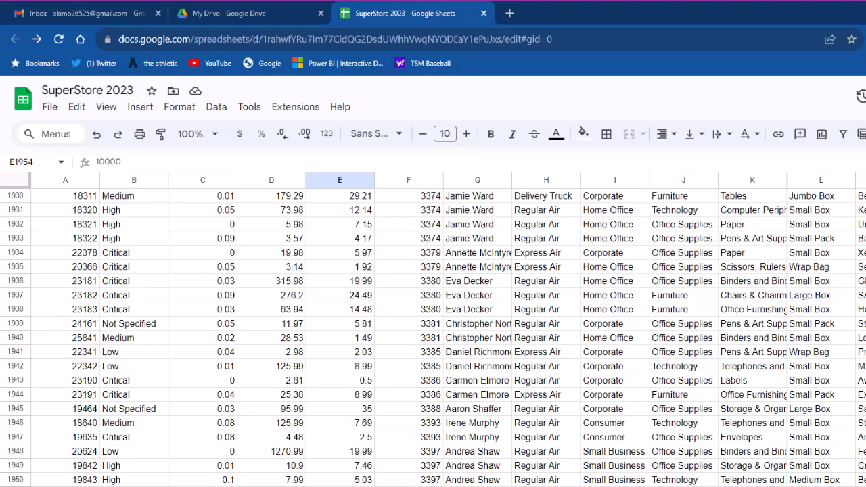
pyautogui.hotkey('alt', 'Tab')
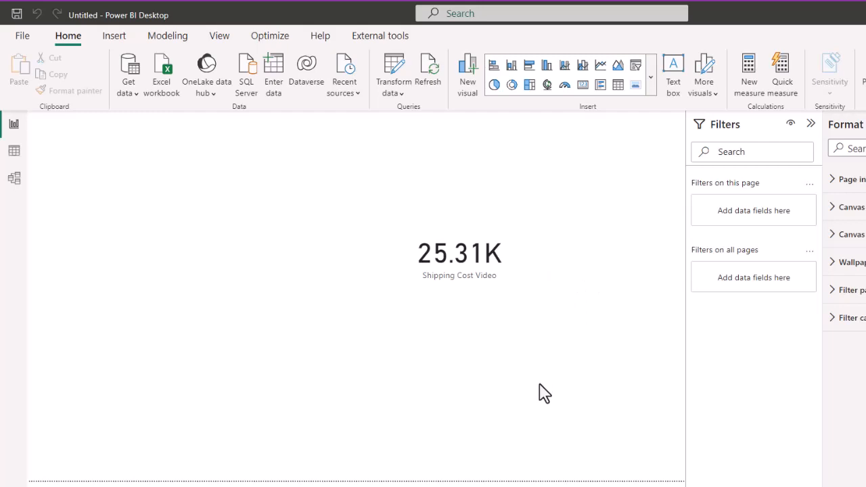
pyautogui.click(433, 76)
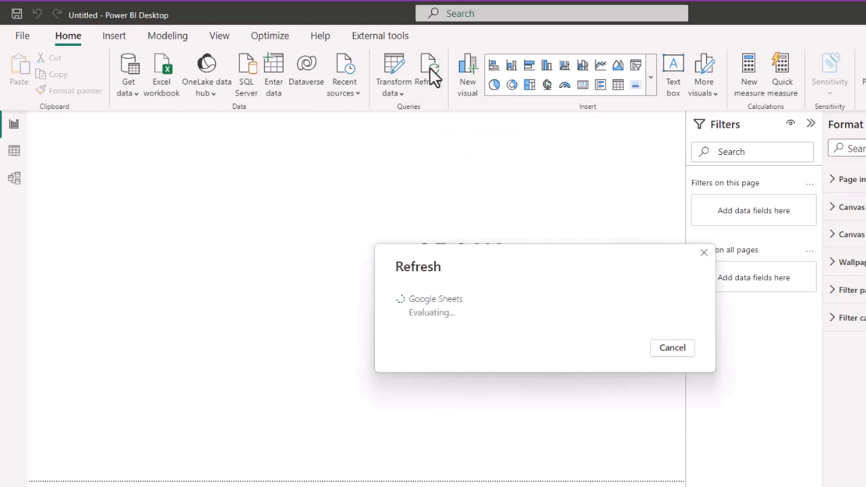